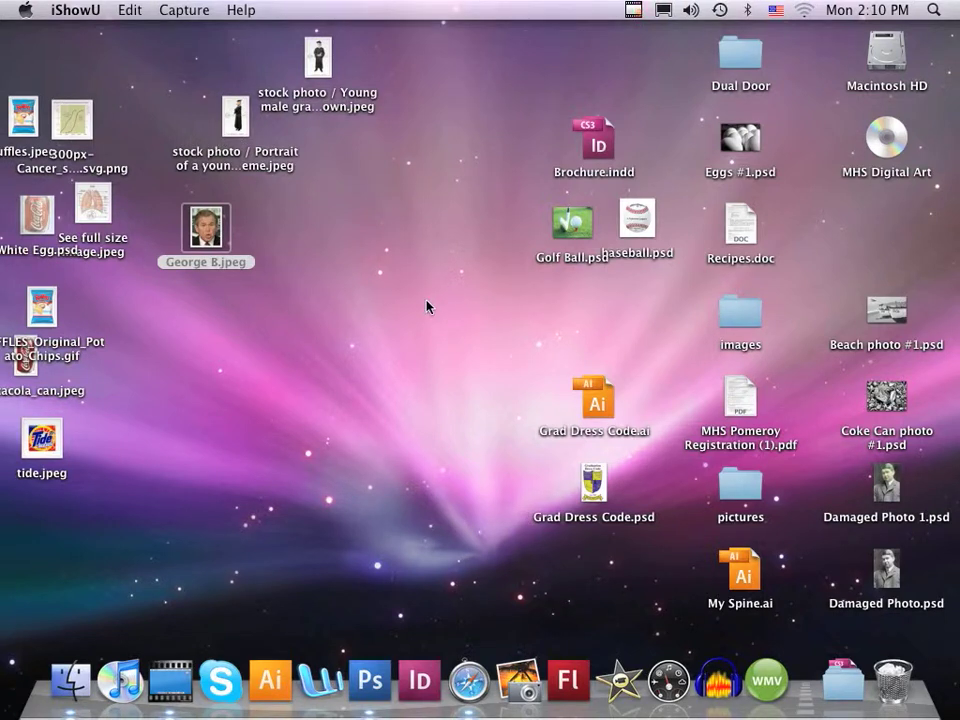
Open Golf Ball.psd and baseball.psd from the desktop in Photoshop
double_click(573, 227)
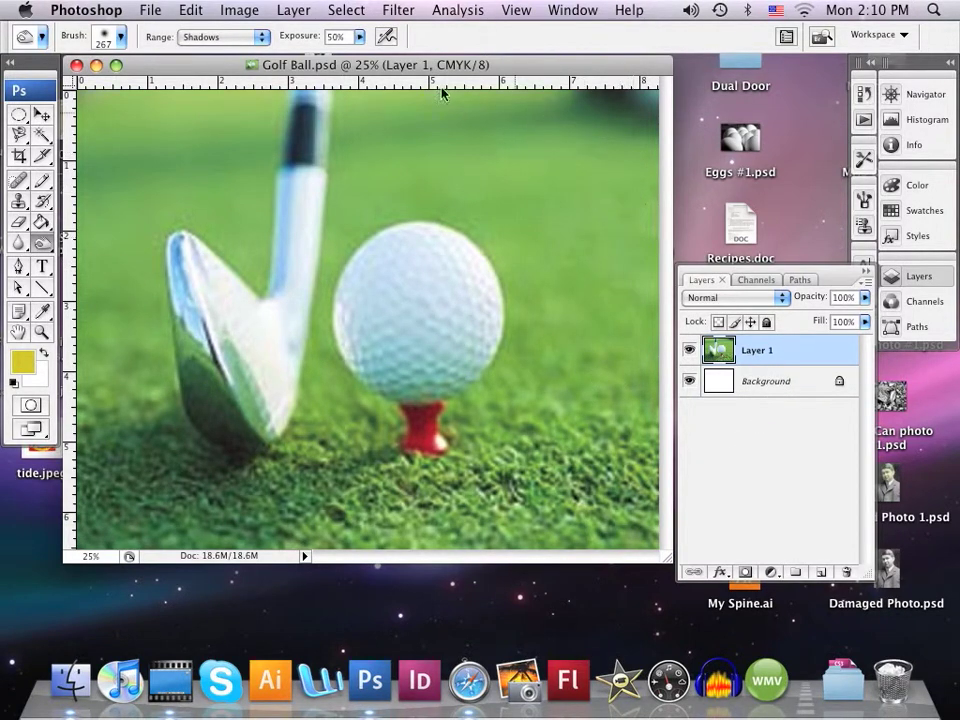
click(150, 10)
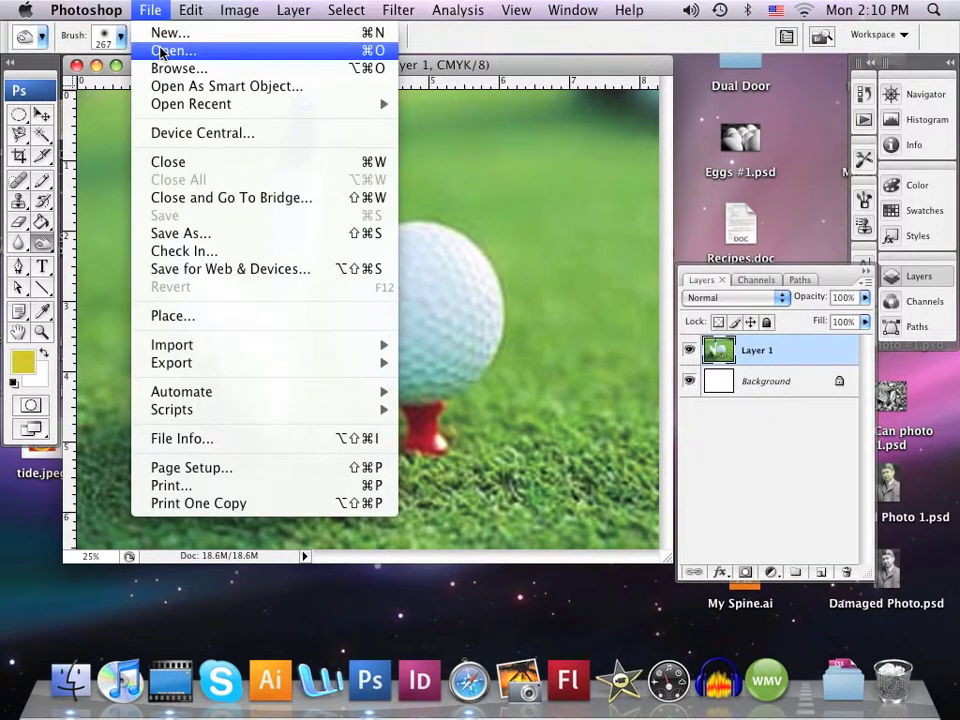
click(161, 50)
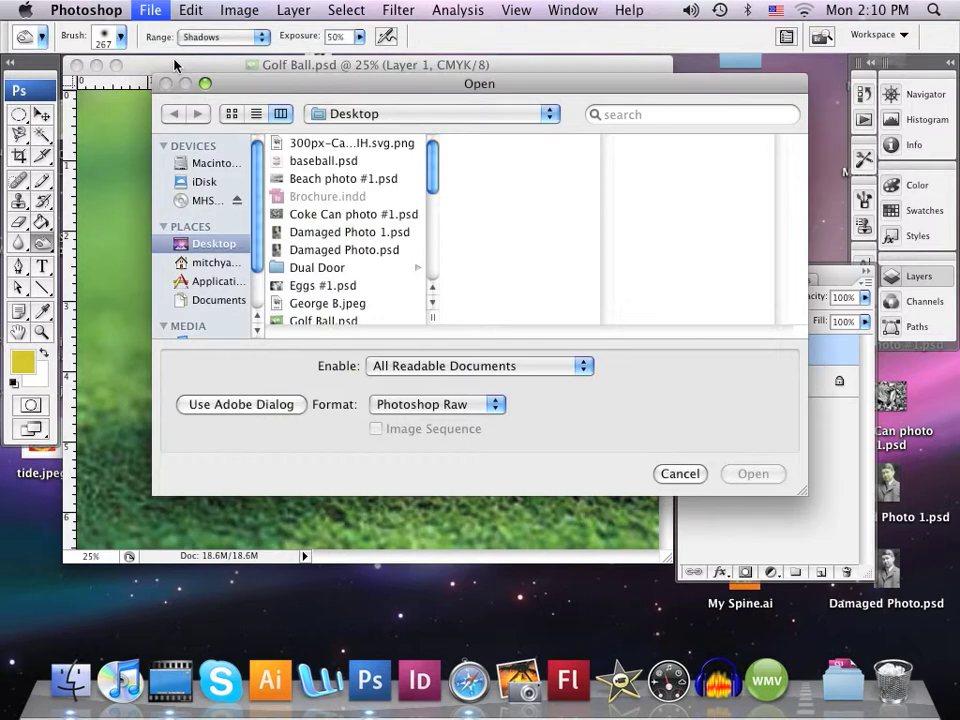
click(312, 162)
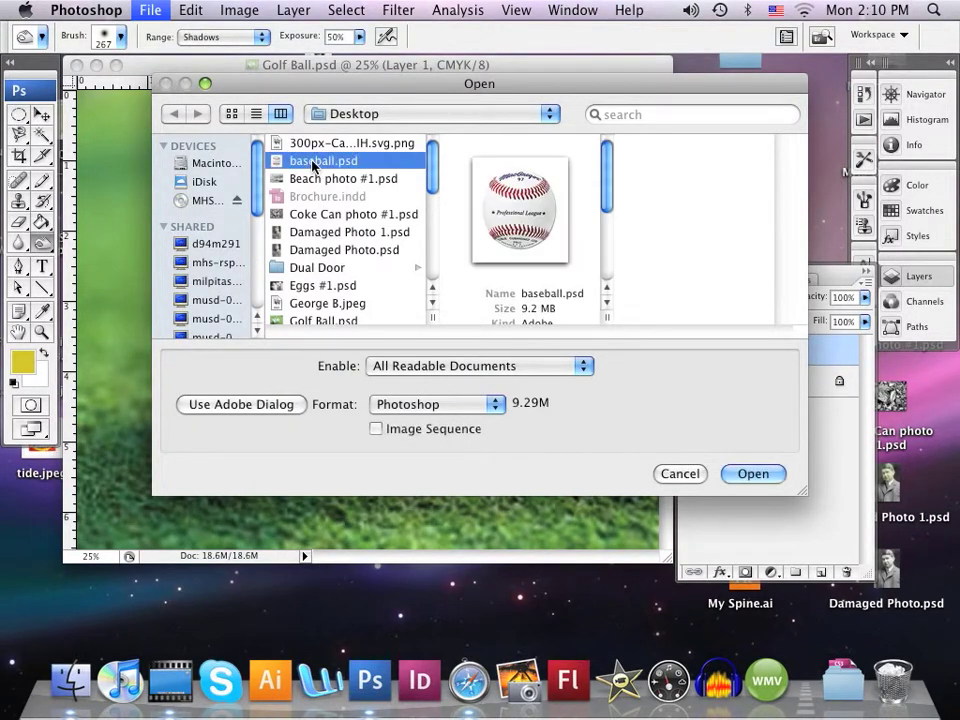
double_click(311, 162)
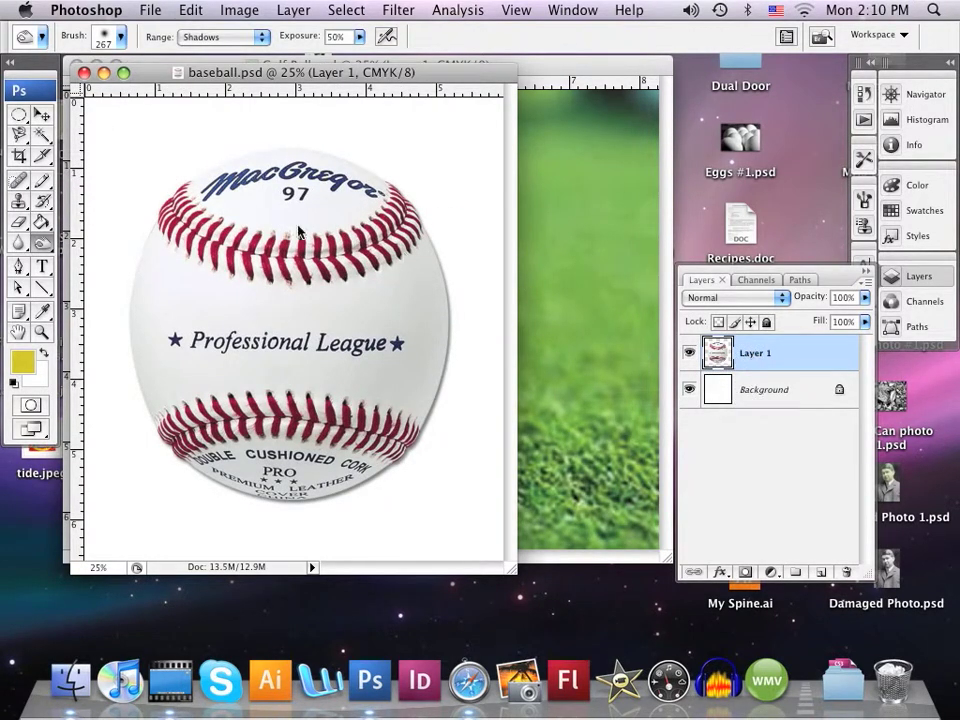
Move the baseball image into the Golf Ball.psd document over the golf ball and lower its layer opacity to 67%
click(41, 115)
drag(242, 299, 394, 328)
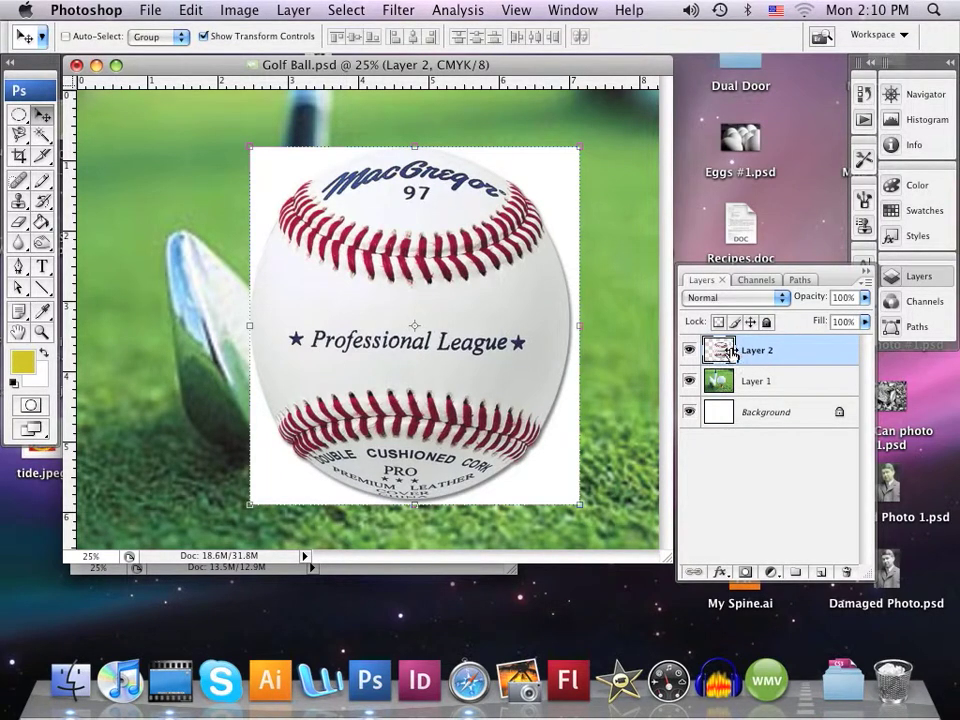
click(864, 298)
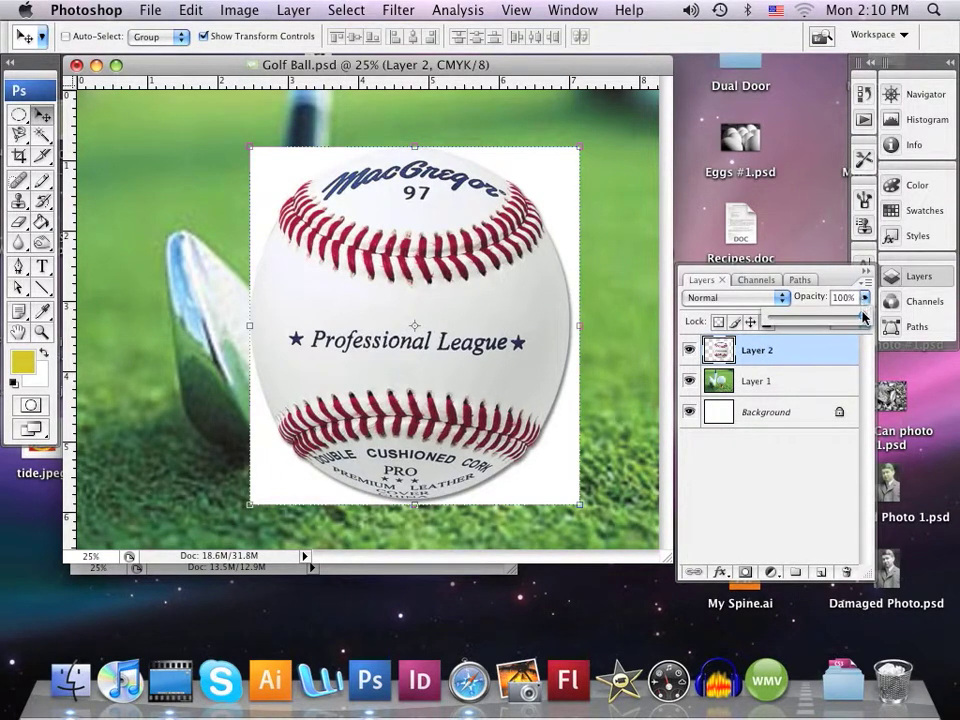
drag(864, 320, 833, 320)
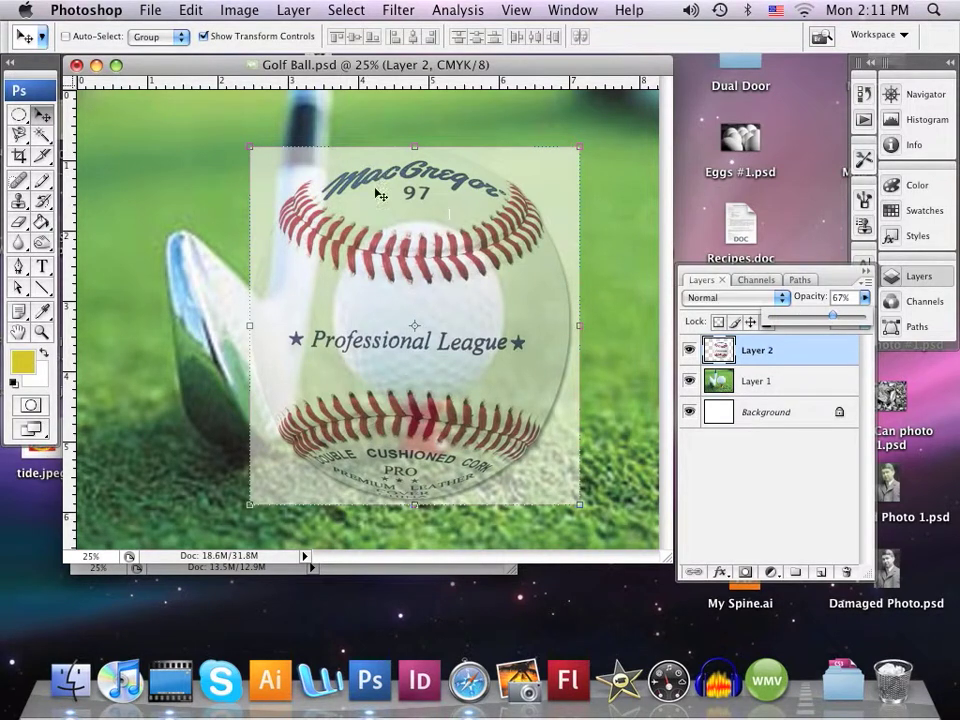
Scale the baseball layer to about 54% width and 53% height so it fits over the golf ball on the tee
drag(251, 148, 326, 211)
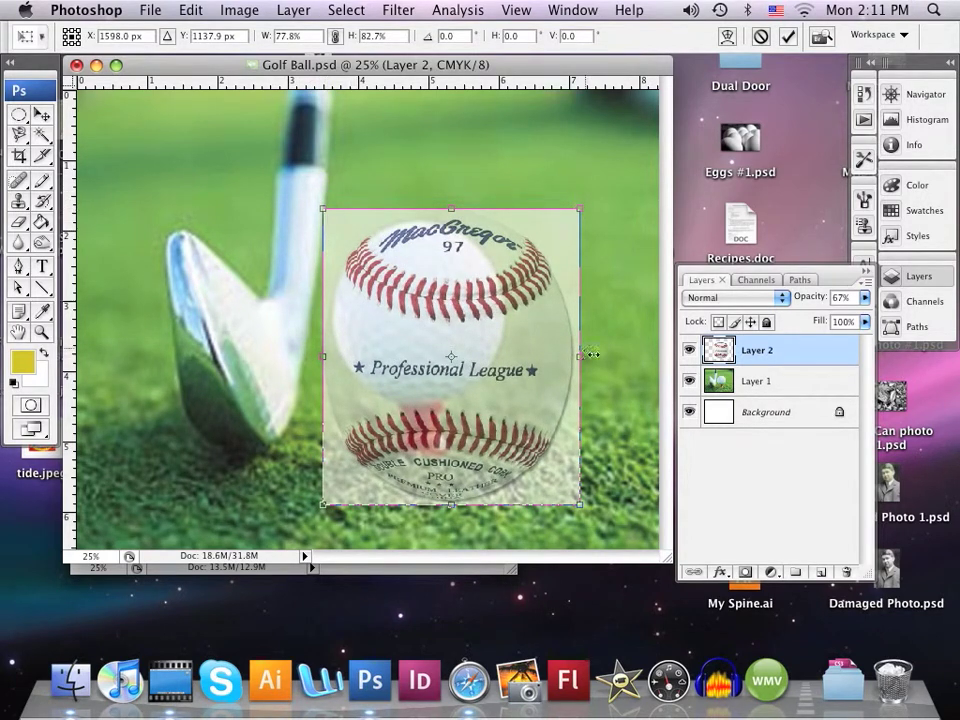
drag(582, 509, 511, 413)
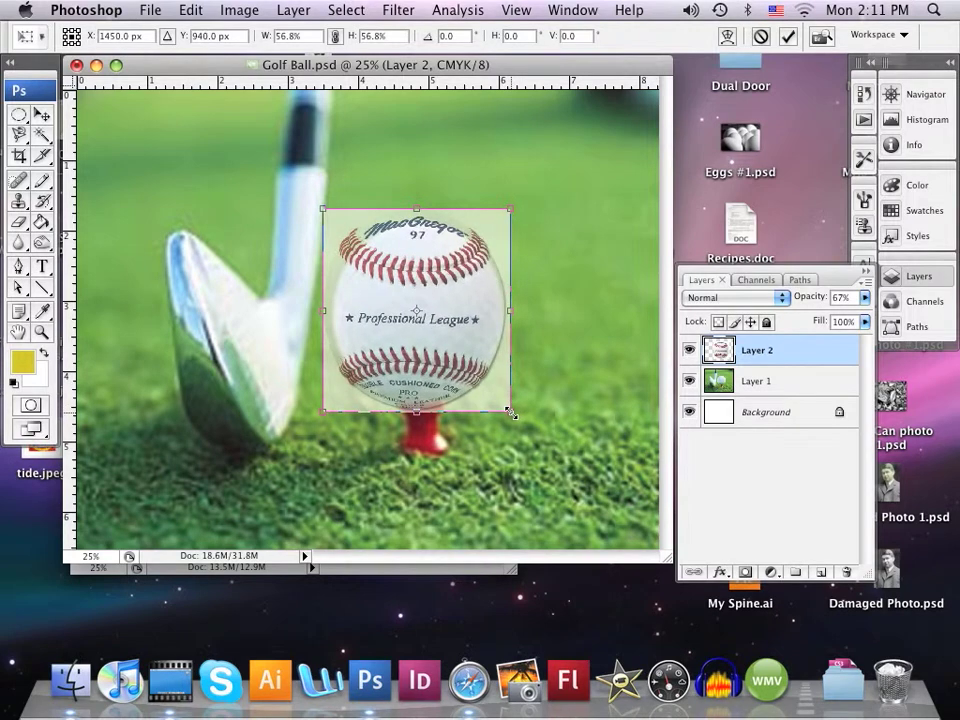
drag(323, 210, 331, 220)
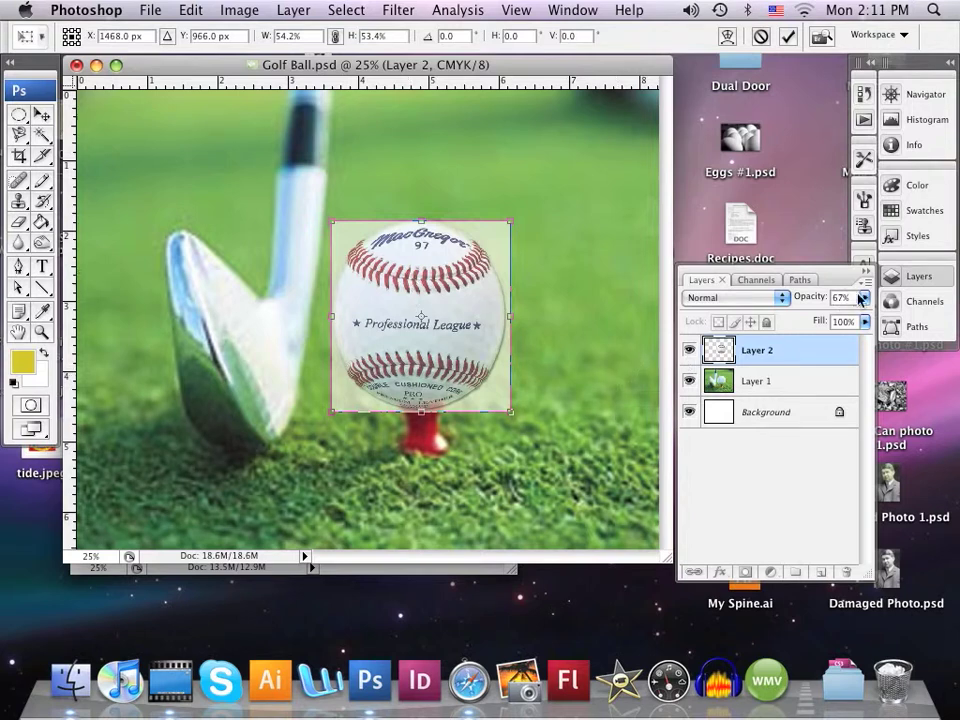
Restore the baseball layer's opacity to 100%, then save the document and apply the pending transformation
drag(866, 300, 850, 326)
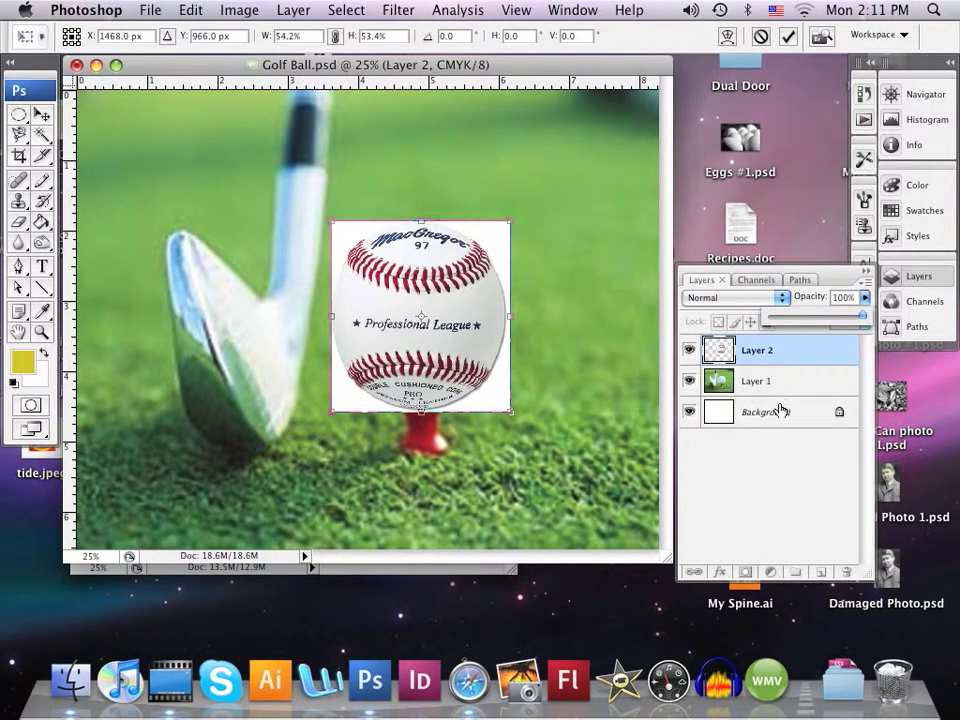
click(744, 386)
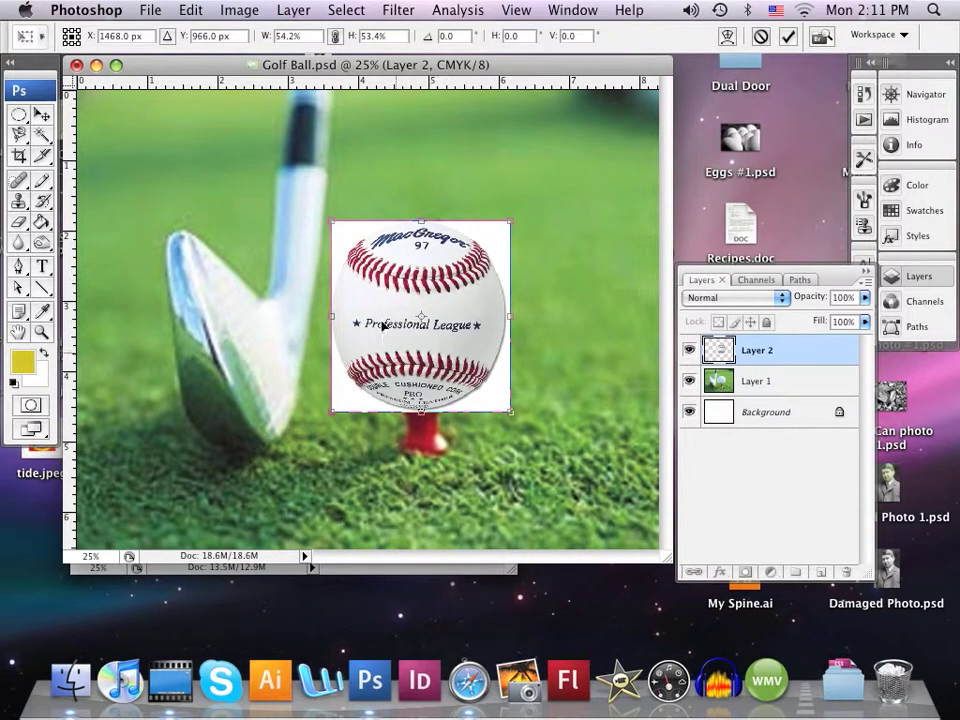
click(152, 12)
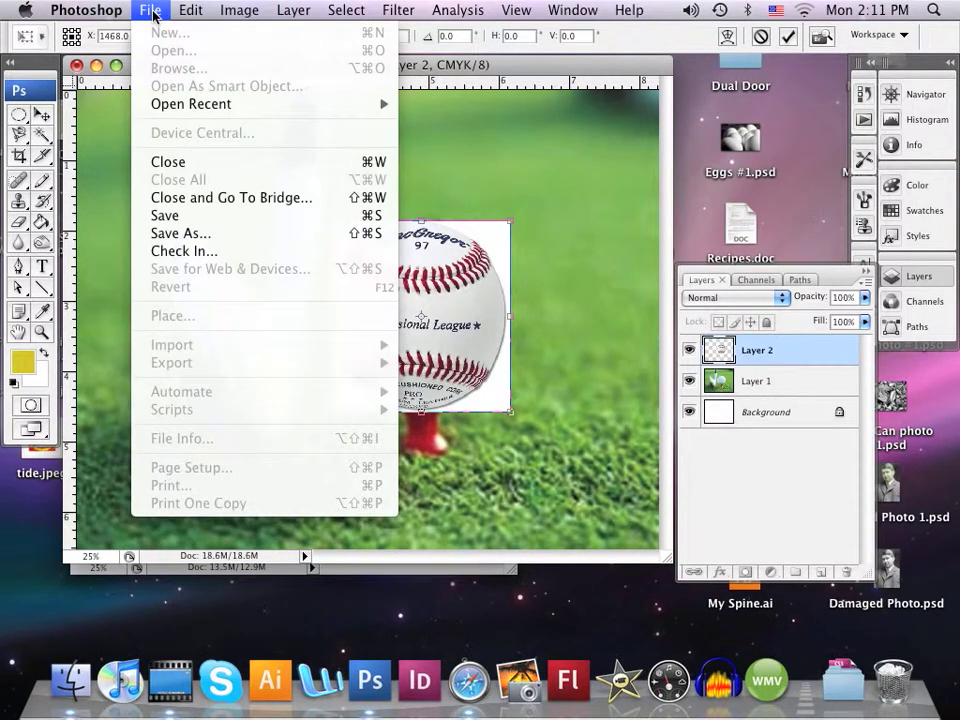
click(185, 218)
click(617, 229)
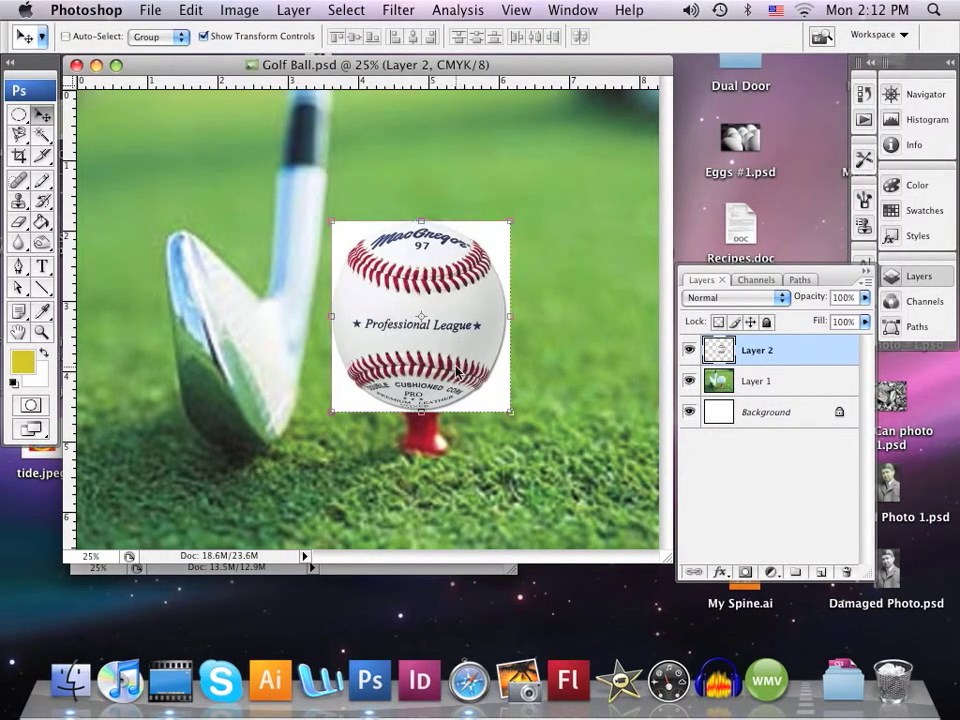
Toggle the visibility of Layer 1, Background and Layer 2 to check what each layer contains
click(756, 387)
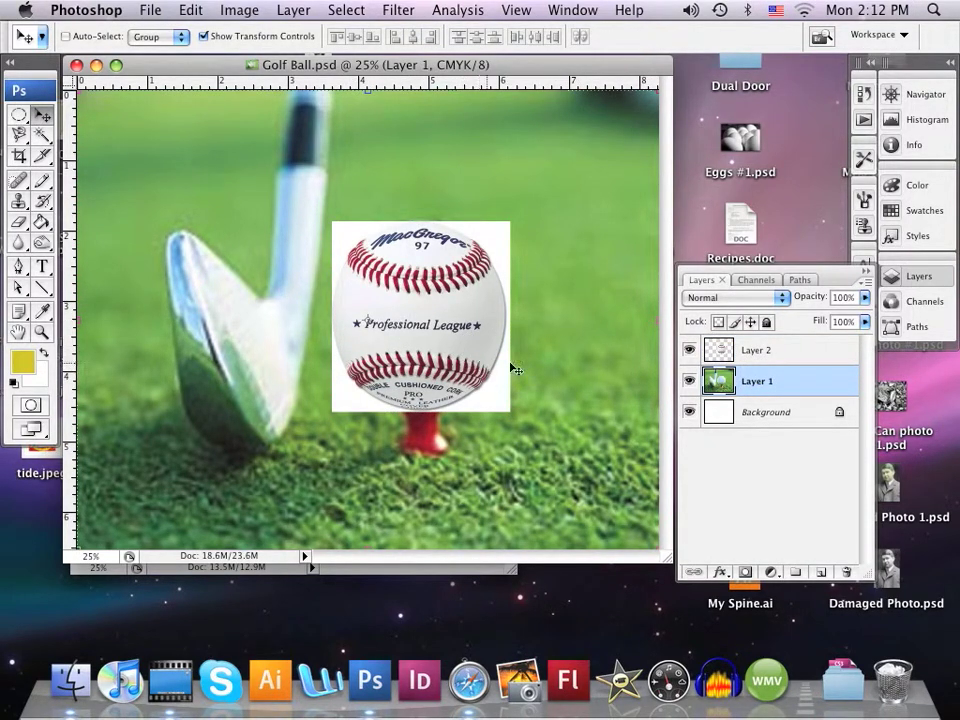
click(755, 350)
click(689, 380)
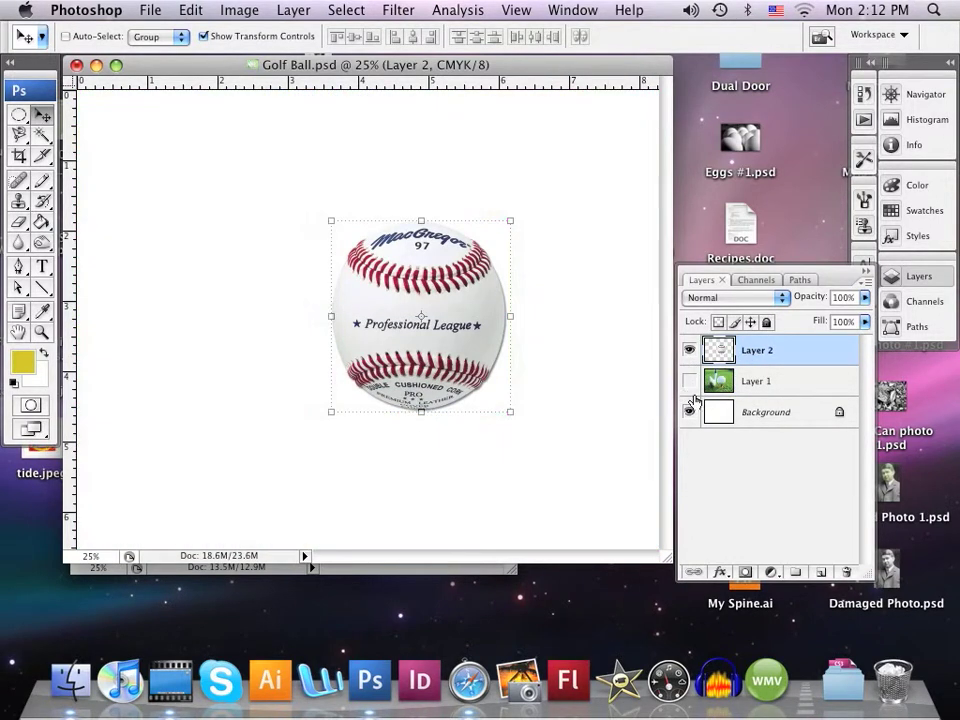
click(689, 411)
click(689, 380)
click(690, 412)
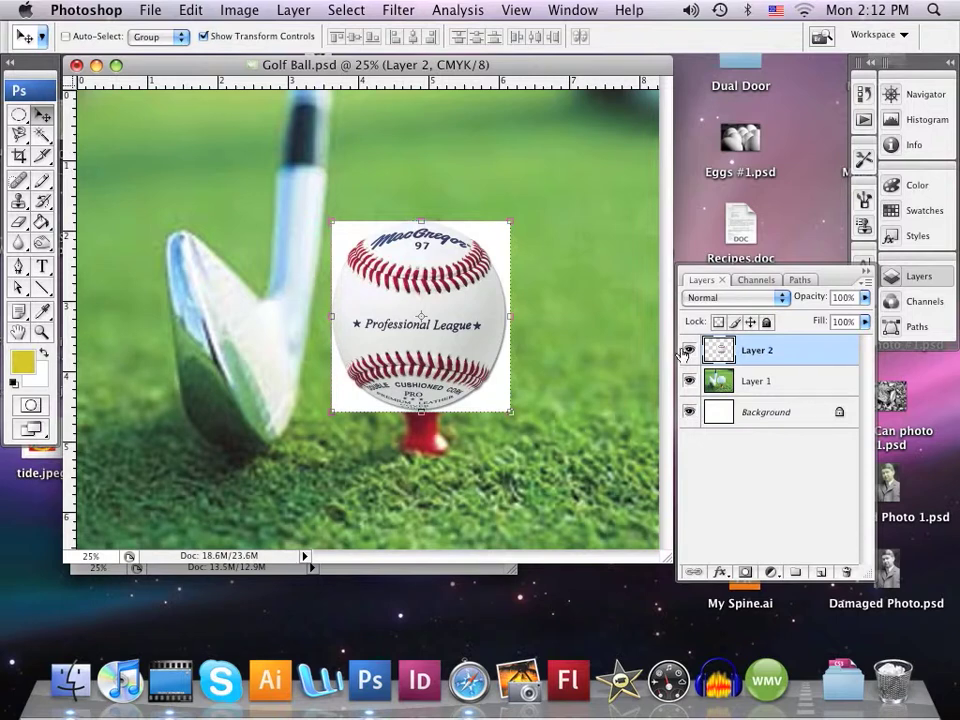
click(689, 350)
click(689, 350)
Select the baseball on Layer 2 by tracing around its outline with the Magnetic Lasso at 2 px feather
drag(19, 131, 62, 134)
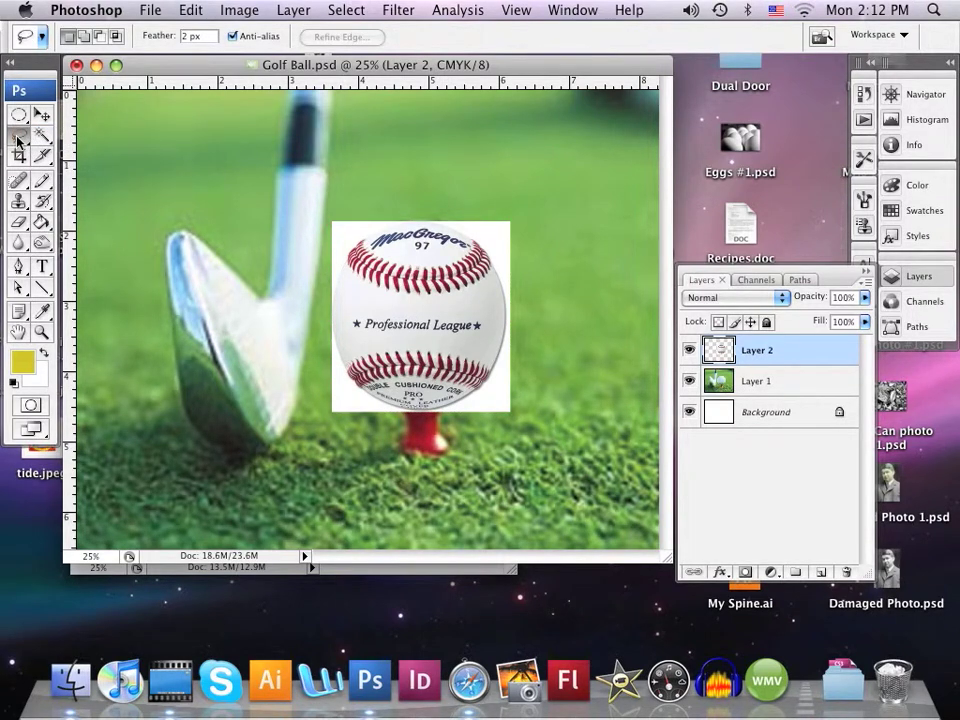
drag(17, 138, 17, 138)
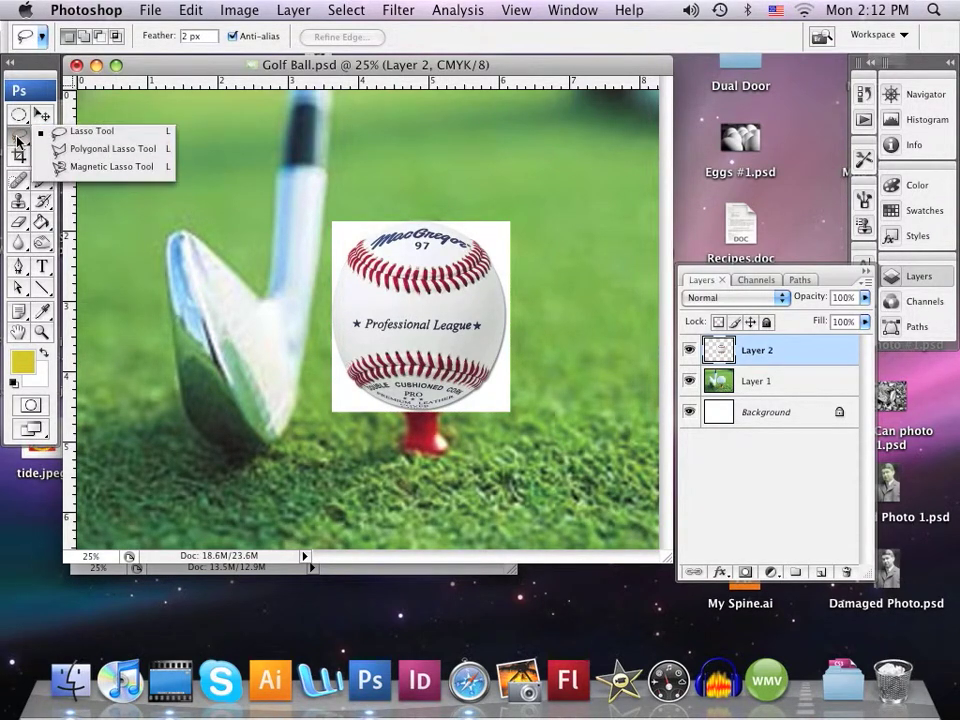
click(72, 168)
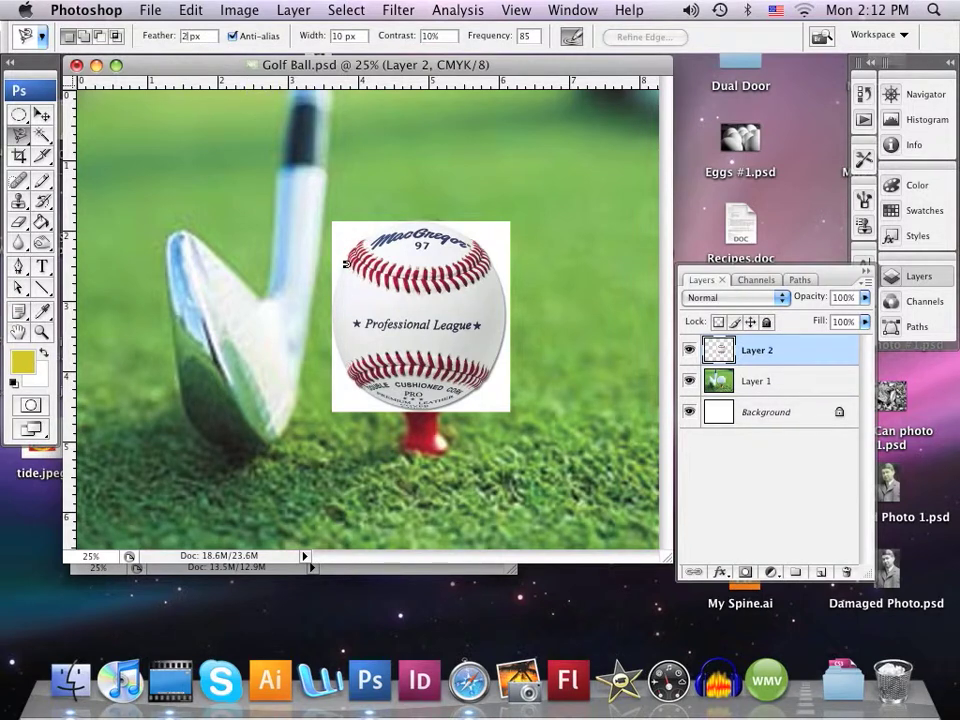
click(41, 332)
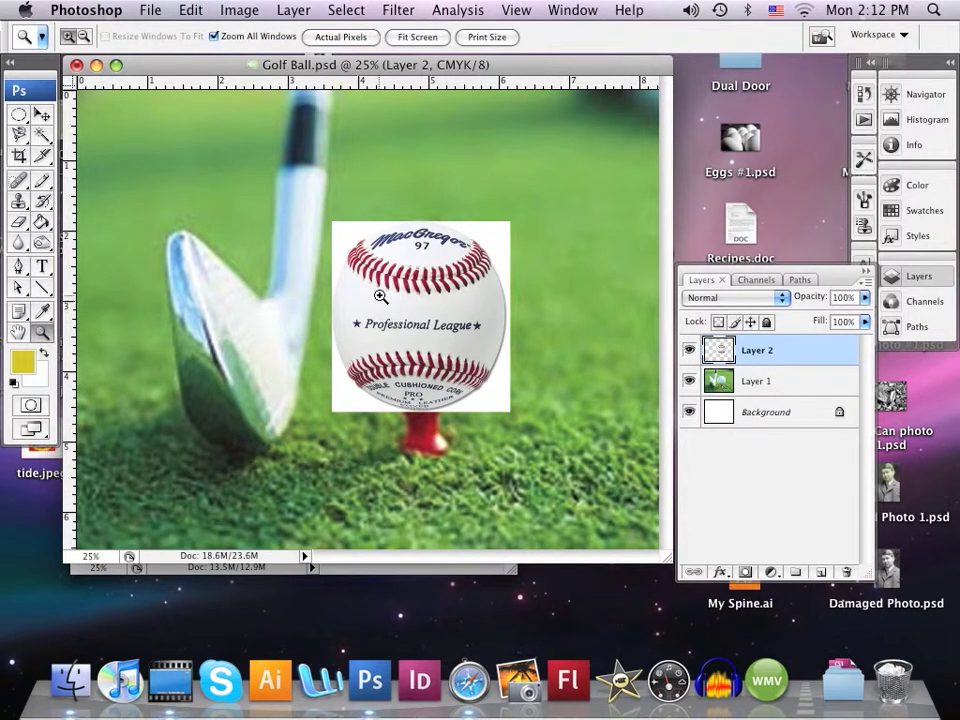
click(405, 299)
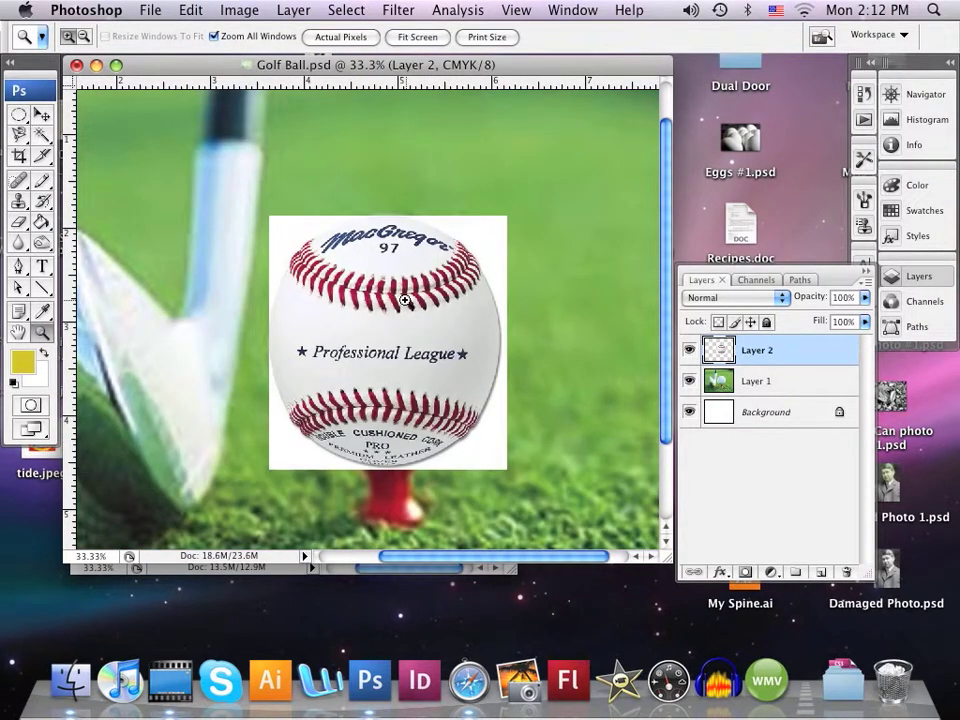
click(381, 371)
scroll(442, 342, up, 3)
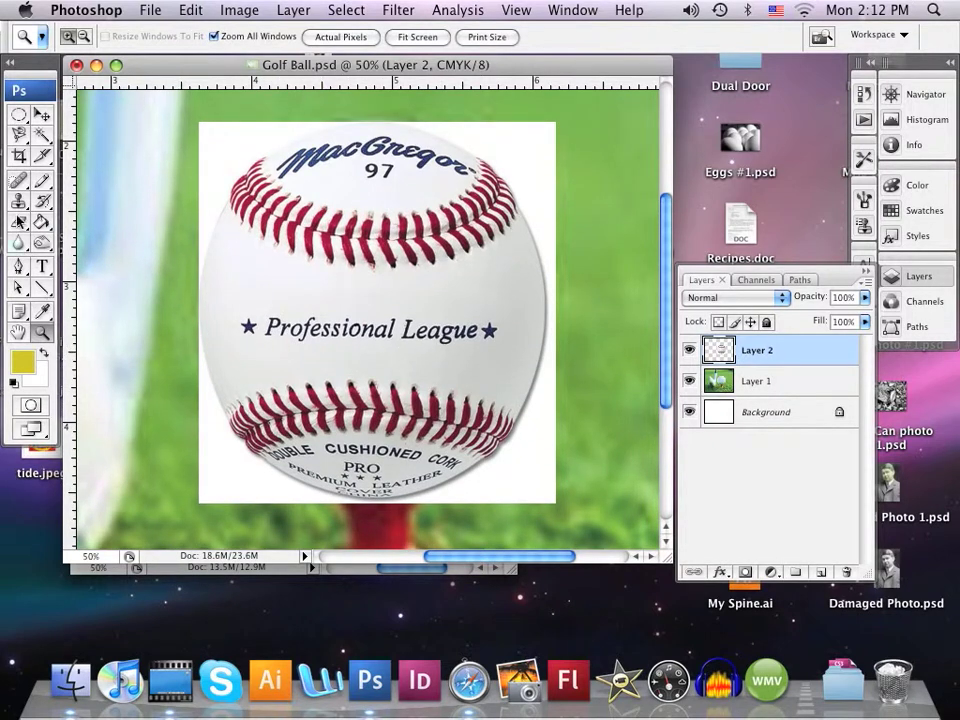
click(19, 134)
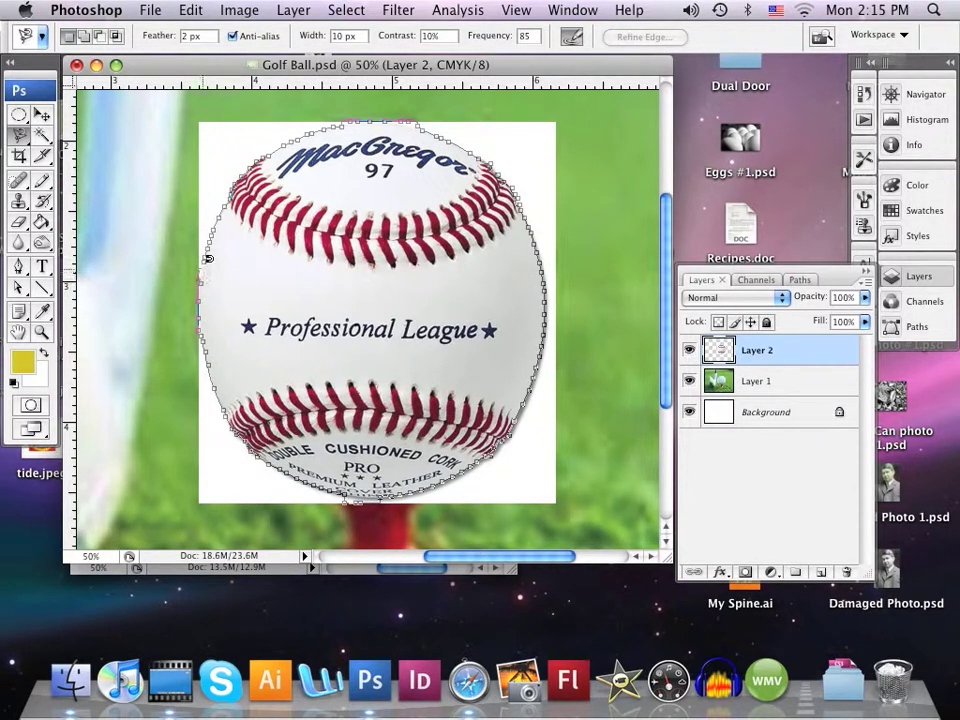
click(207, 273)
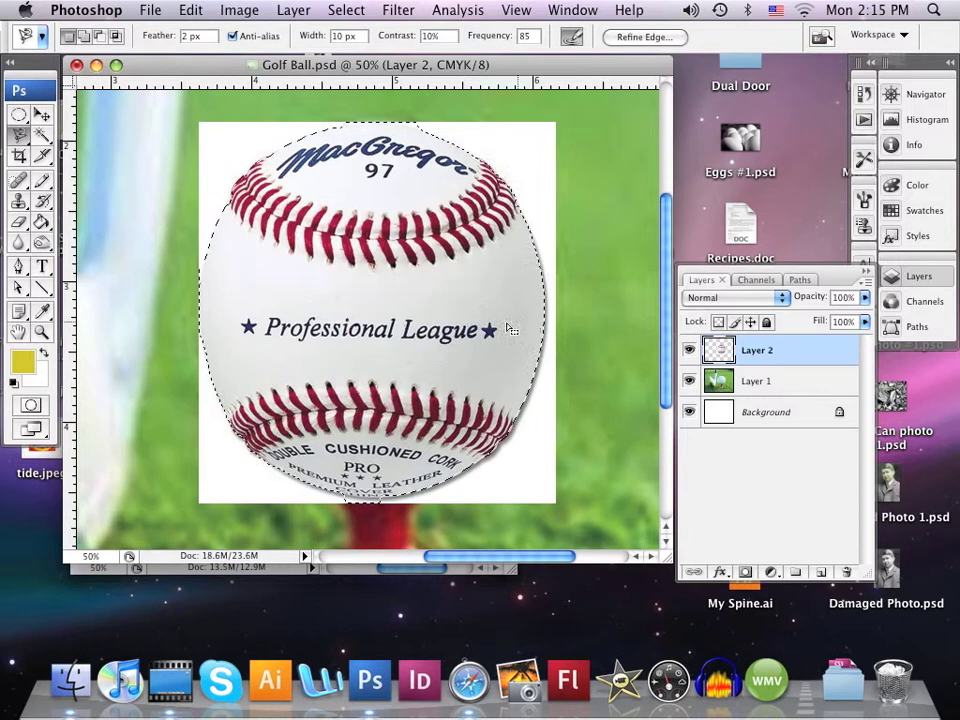
Copy the selected baseball to a new layer with Layer via Copy and hide Layer 2
click(293, 12)
mouse_move(300, 33)
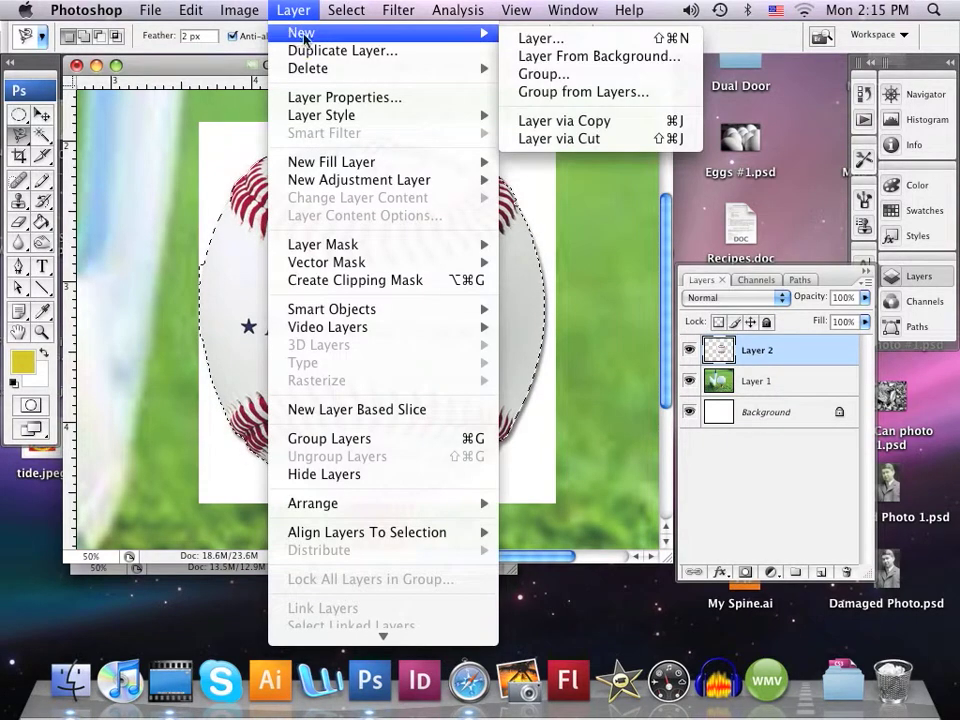
click(553, 127)
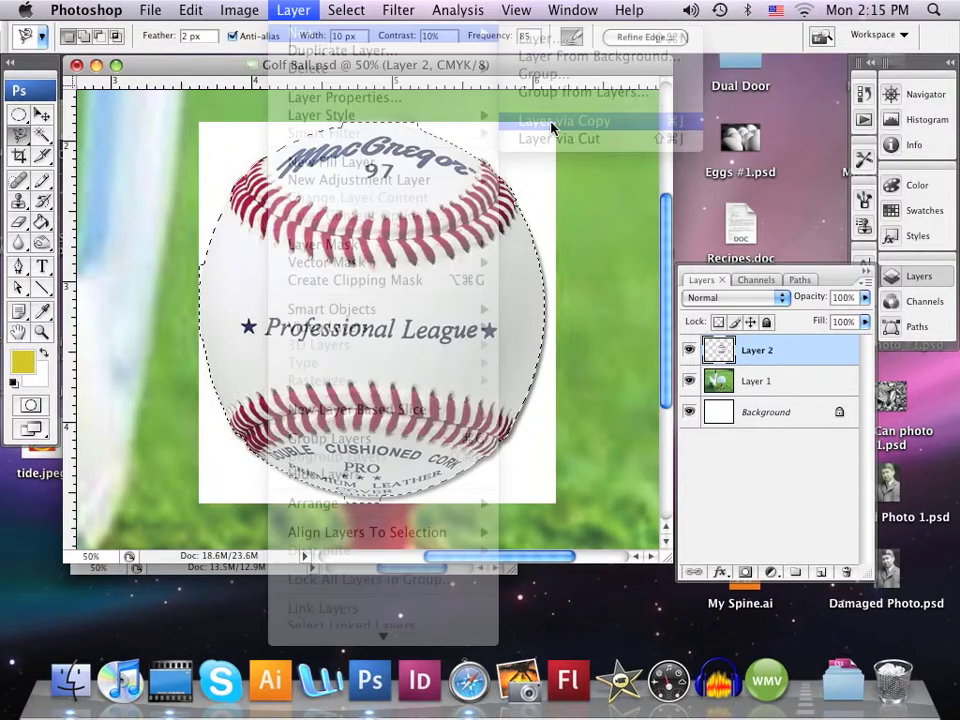
click(689, 382)
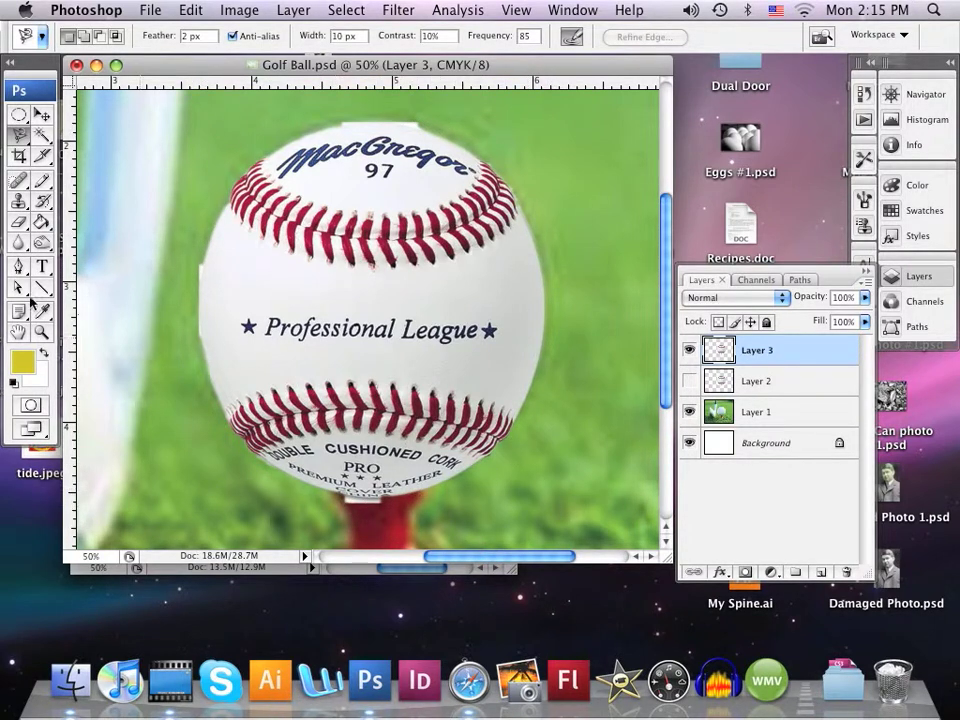
Erase the white remnant beneath the baseball at the top of the red tee using a 46 px Eraser brush
click(42, 332)
click(366, 462)
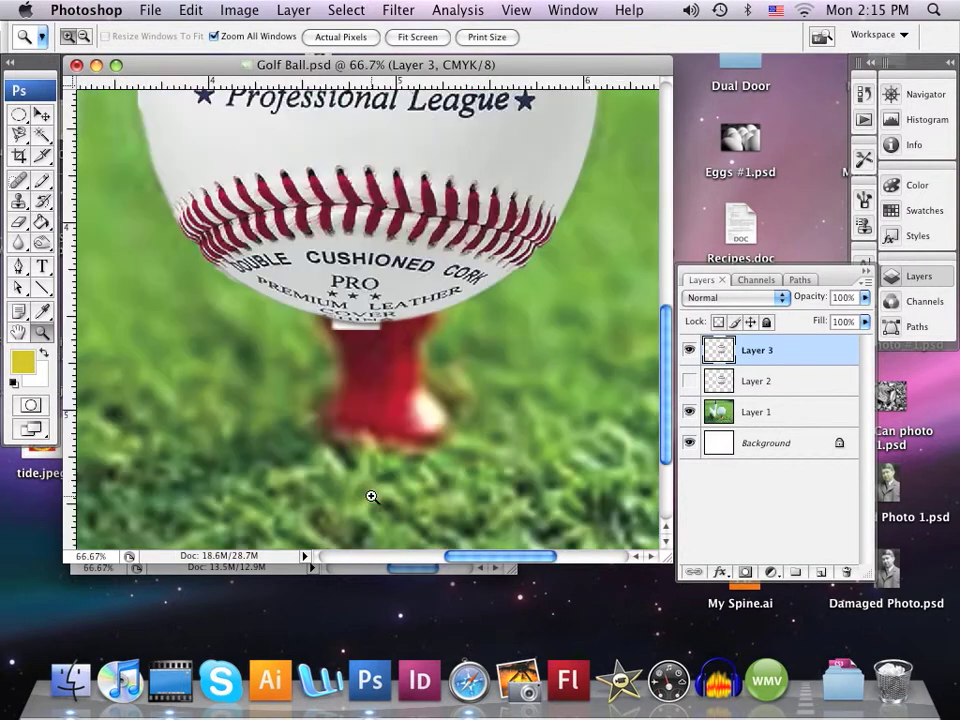
click(358, 336)
click(354, 321)
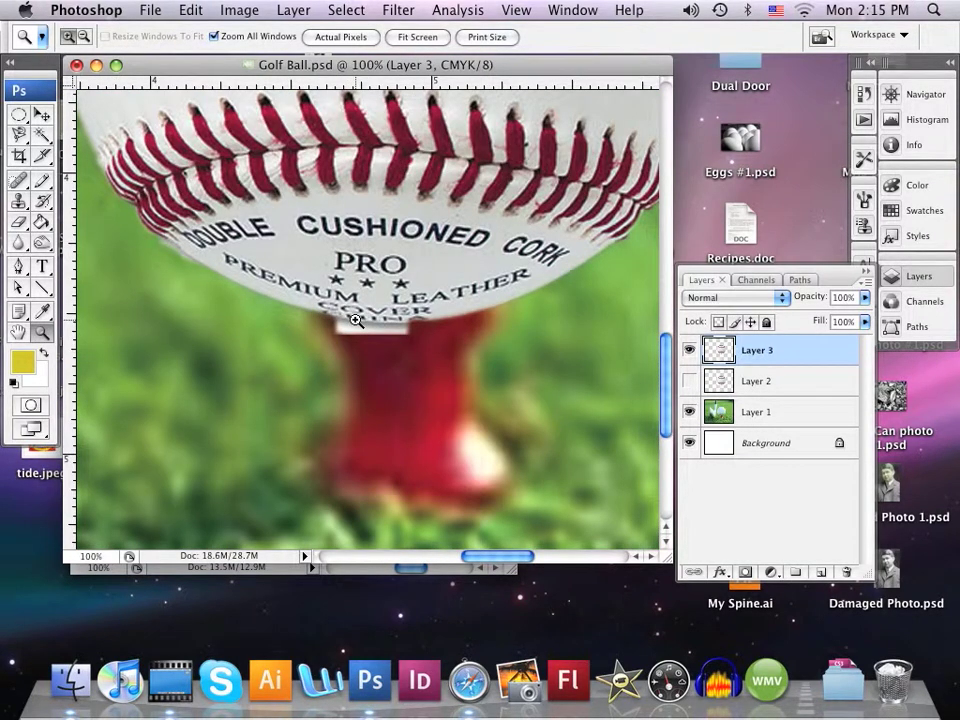
click(21, 223)
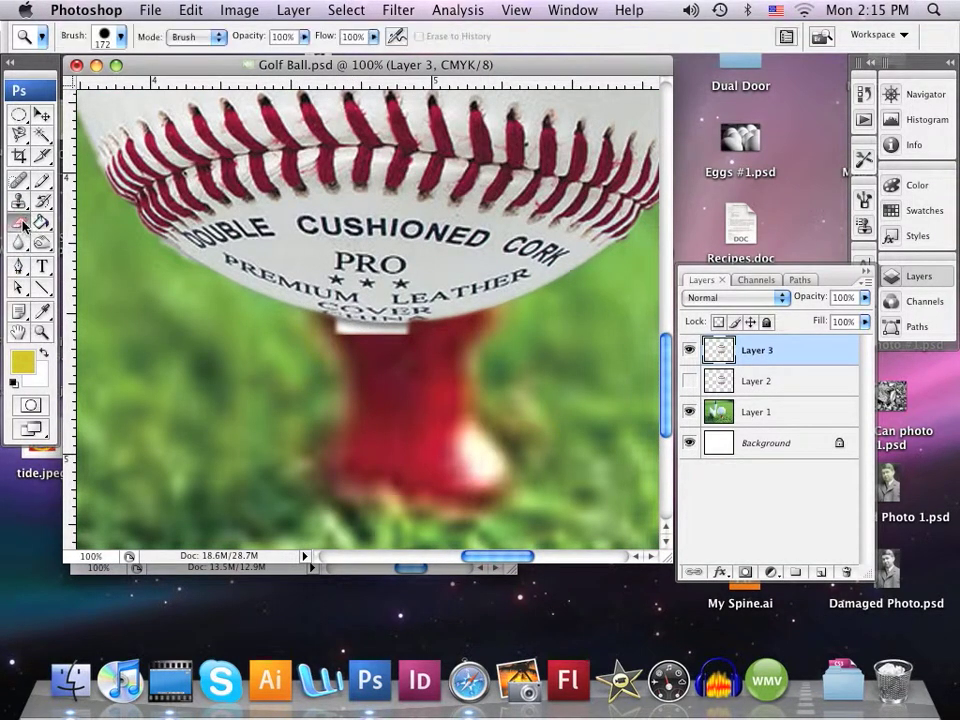
click(23, 224)
click(48, 218)
click(118, 41)
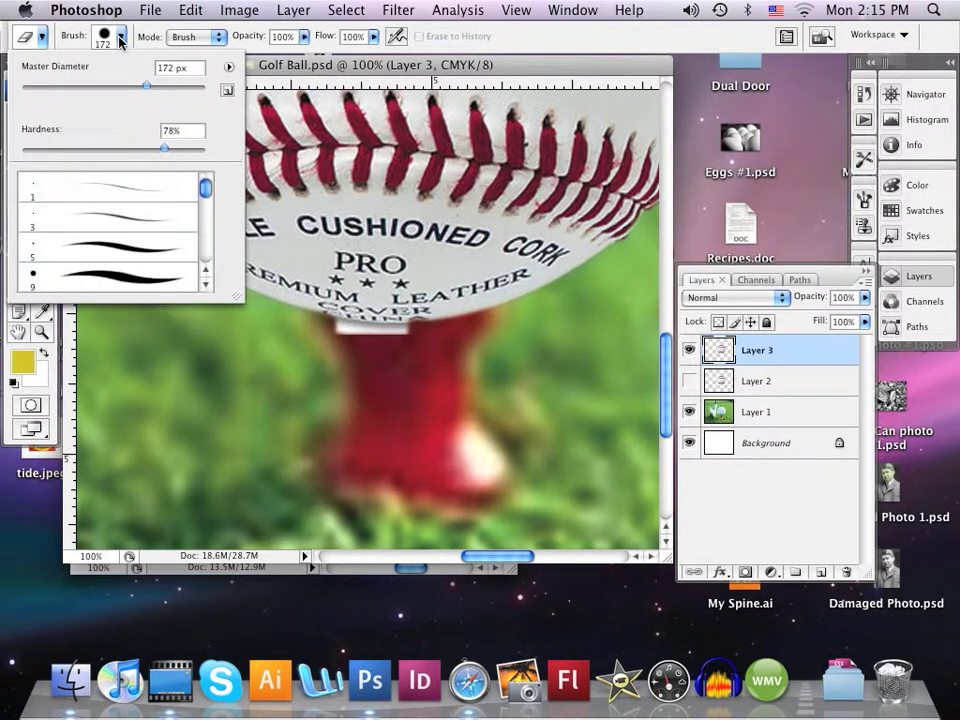
drag(143, 87, 63, 87)
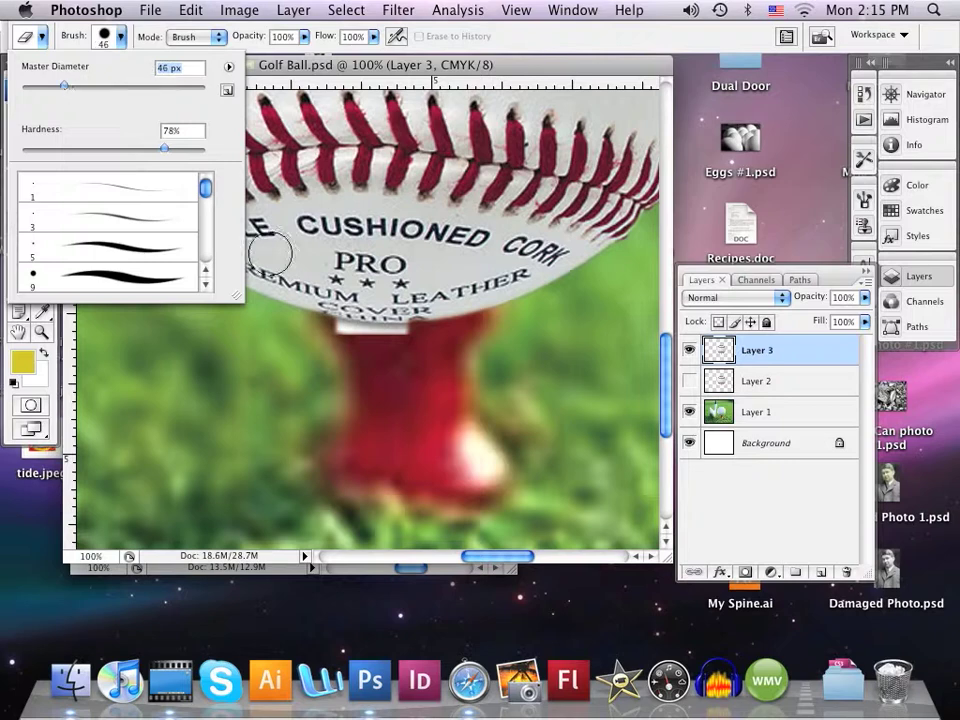
click(409, 343)
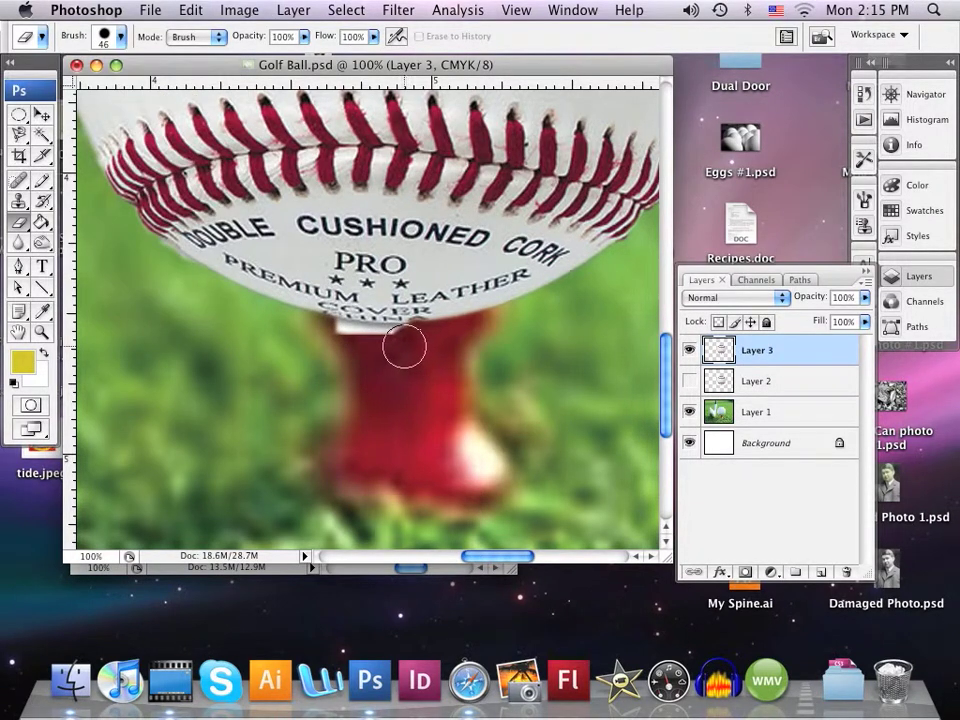
mouse_move(392, 346)
mouse_down()
mouse_move(325, 340)
mouse_move(421, 347)
mouse_up()
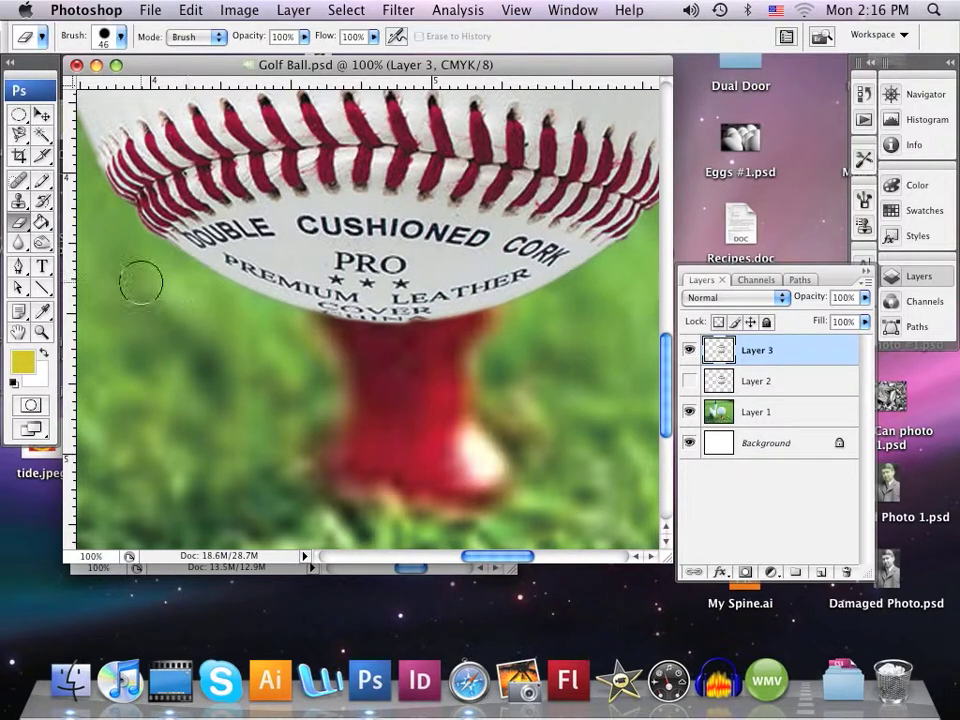
Erase the leftover white fringe along the baseball's left and top edges on Layer 3
scroll(171, 311, up, 10)
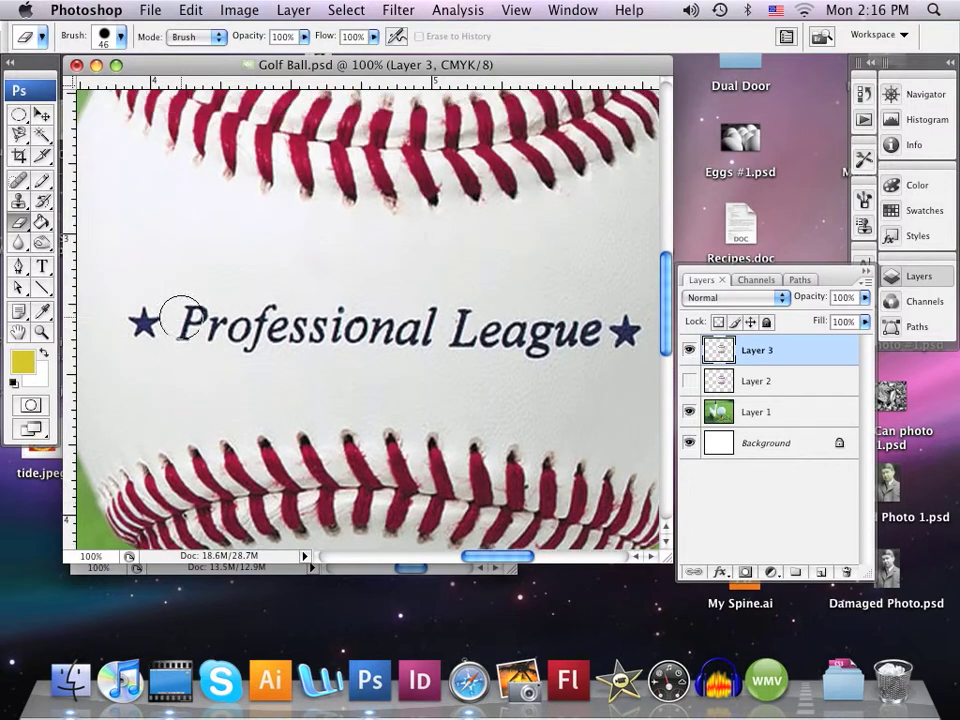
click(637, 557)
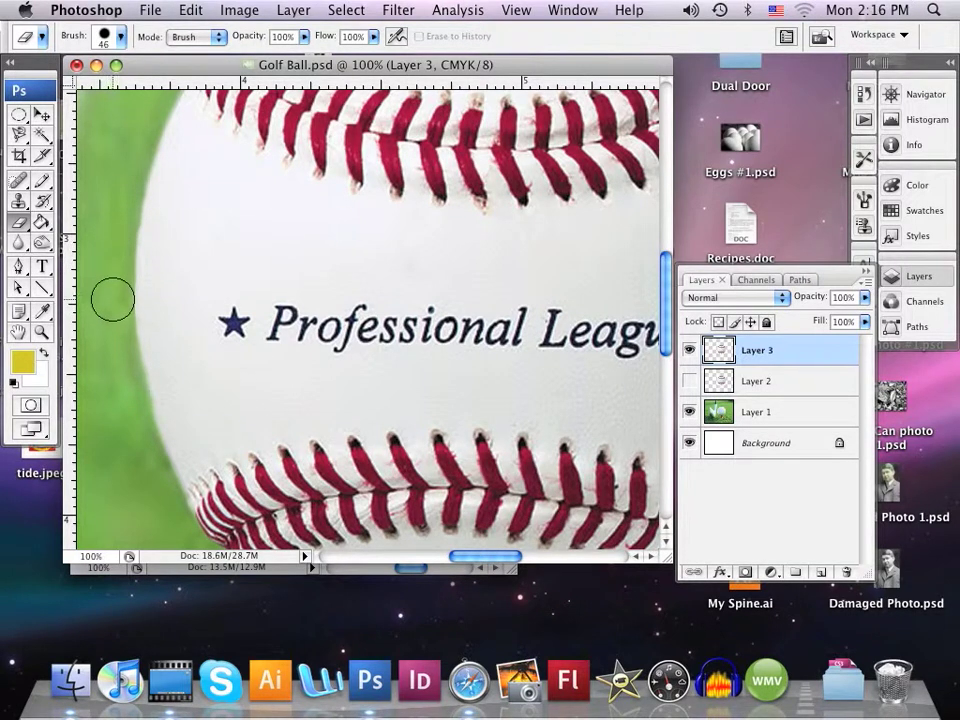
scroll(245, 376, up, 2)
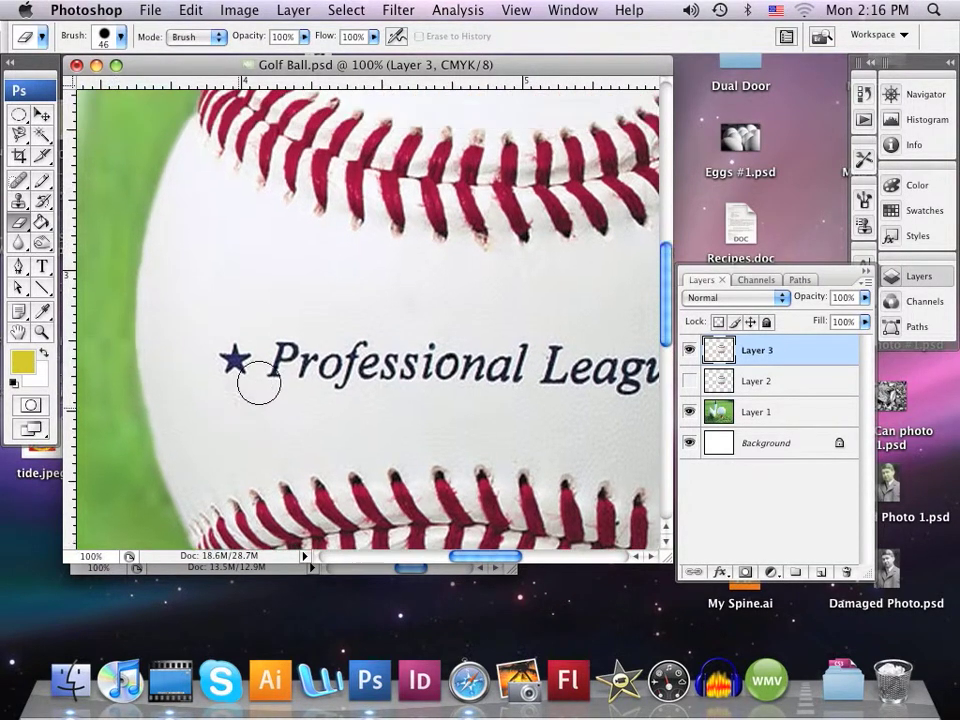
scroll(258, 383, up, 8)
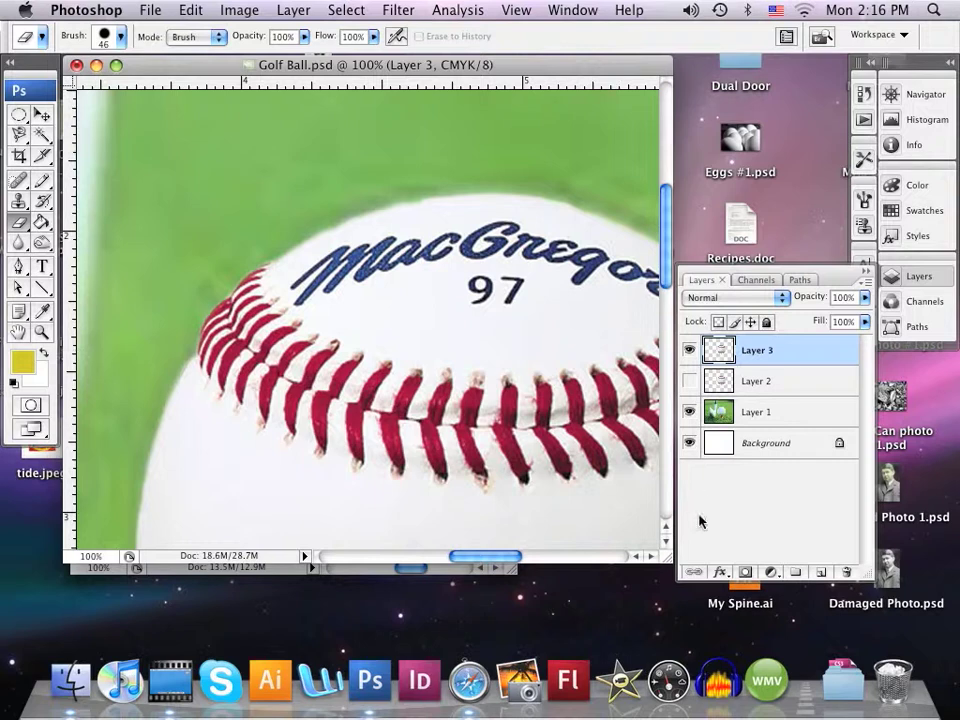
click(652, 557)
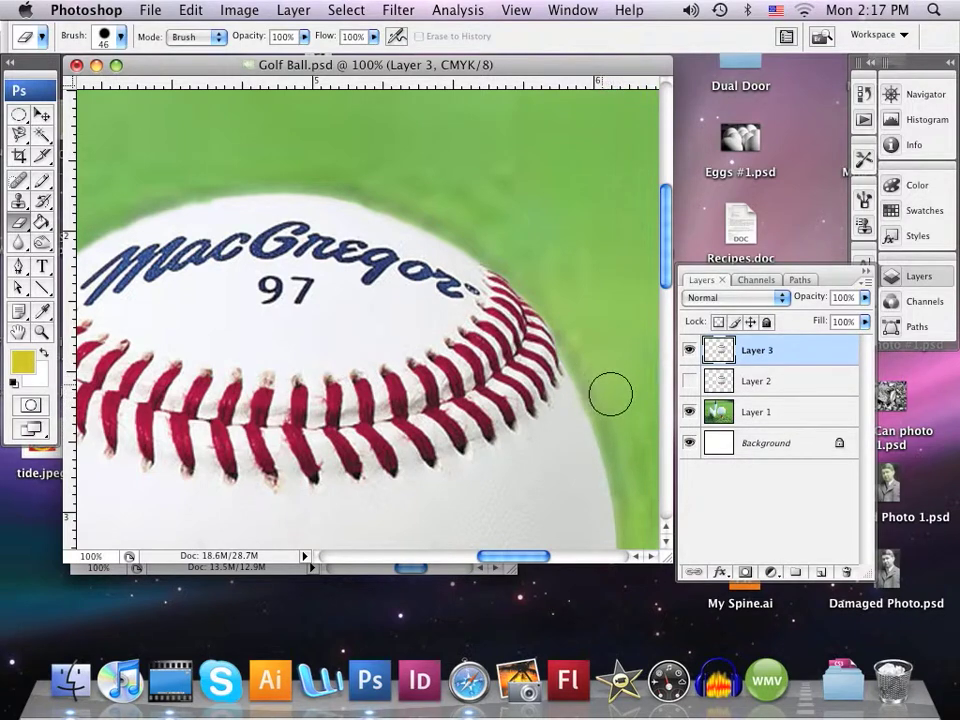
drag(666, 277, 665, 383)
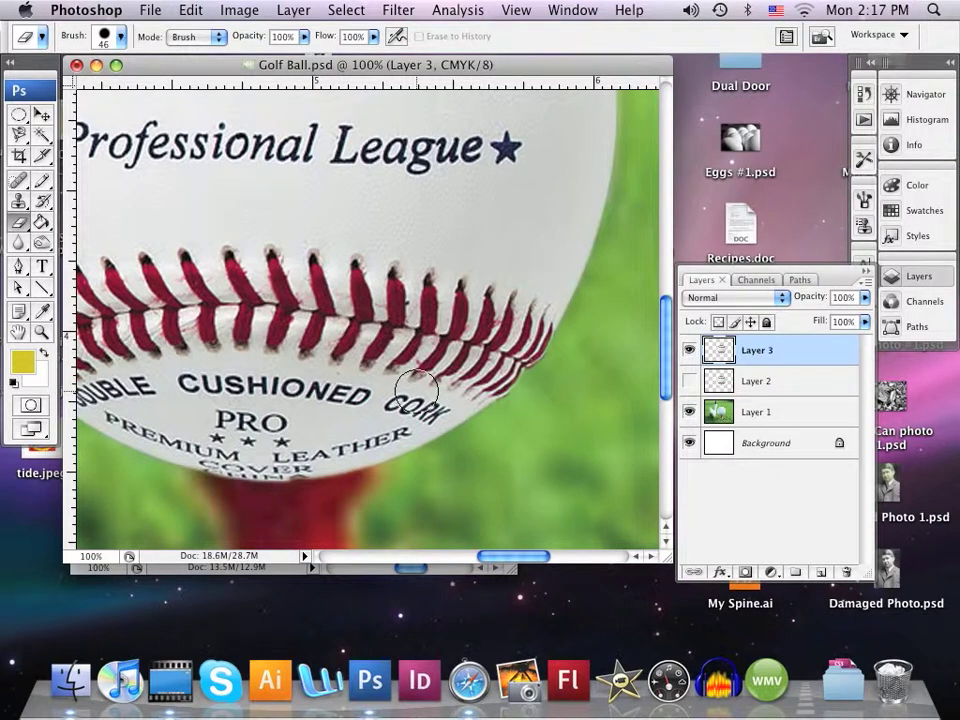
Examine the whole composition of the baseball on the tee at reduced magnification, down to 16.67%
click(505, 9)
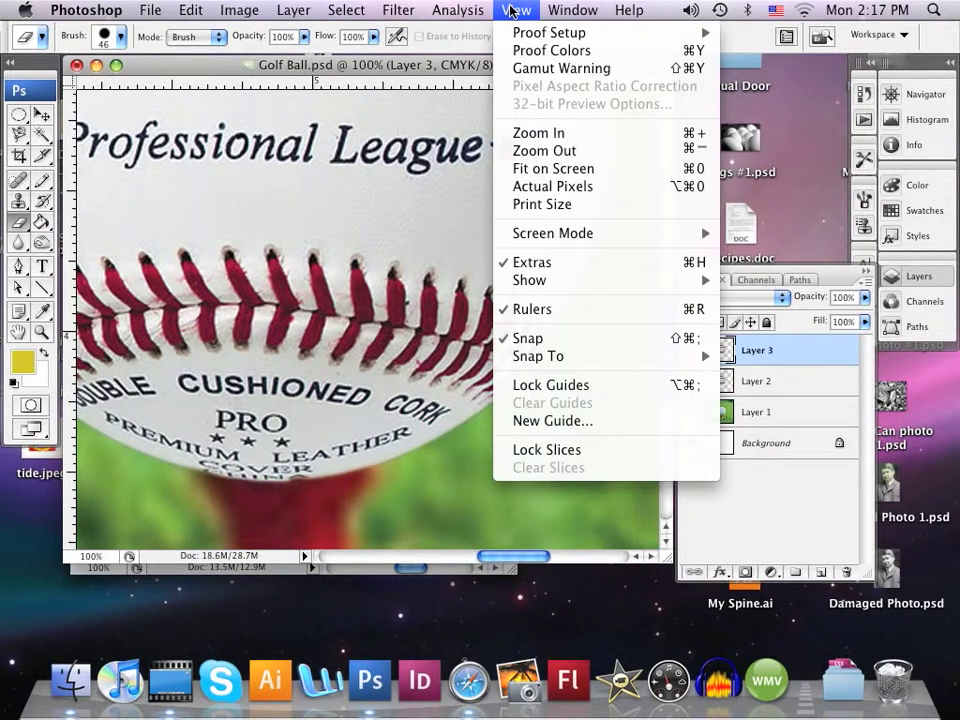
click(544, 152)
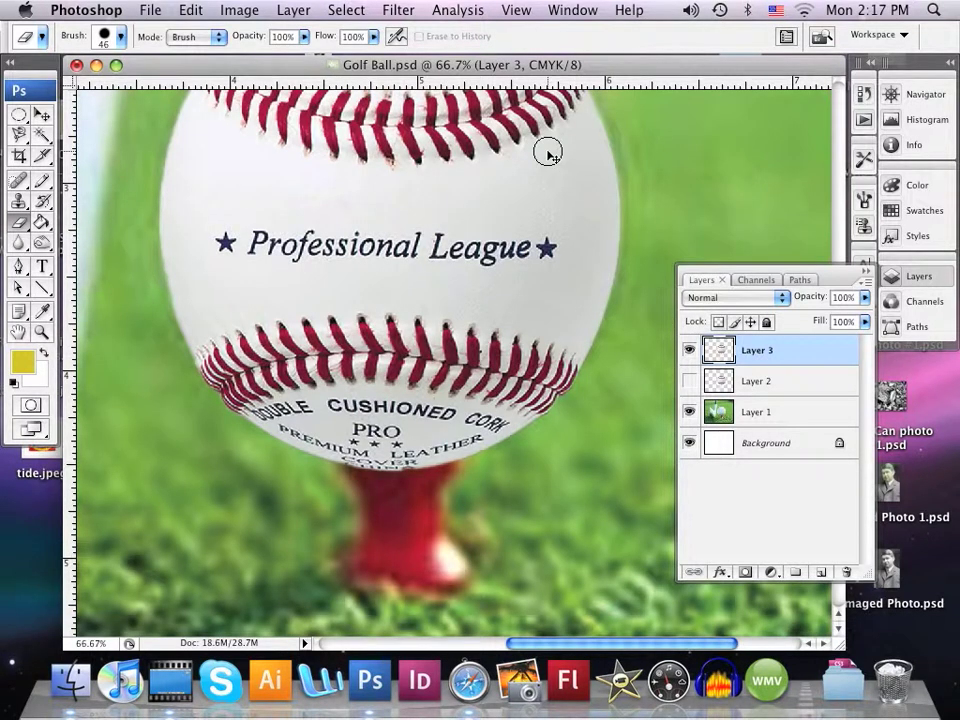
key(super+minus)
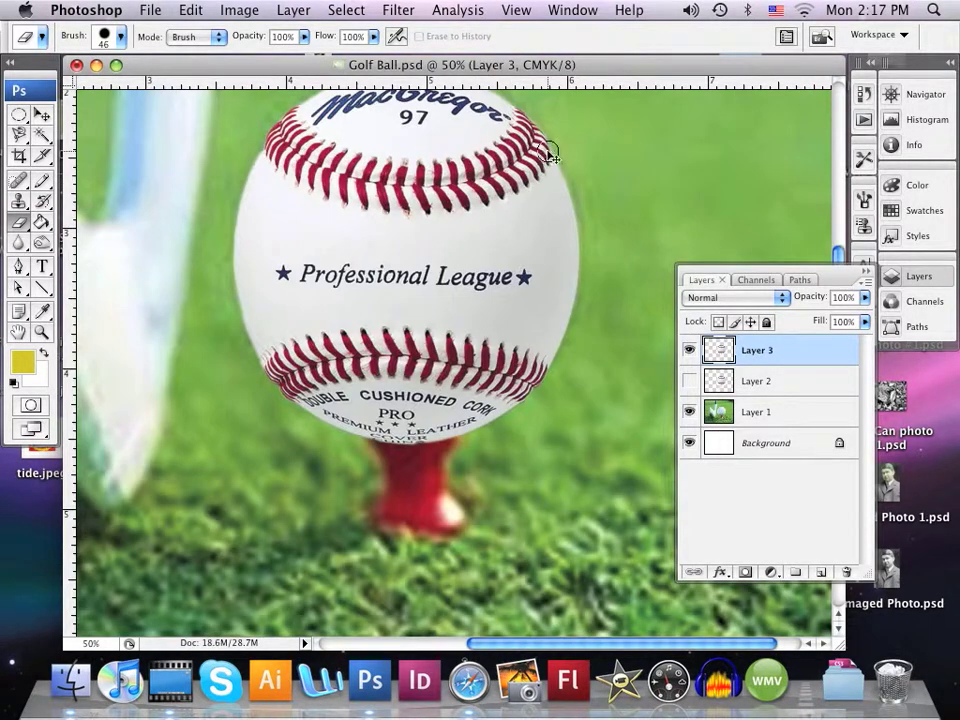
key(super+minus)
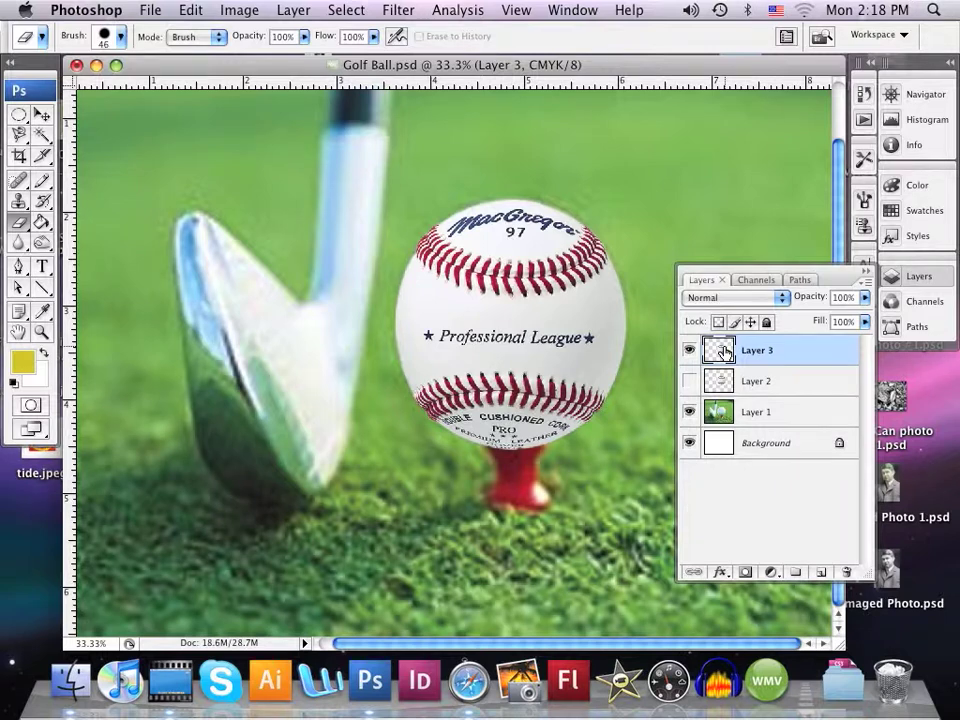
key(super+minus)
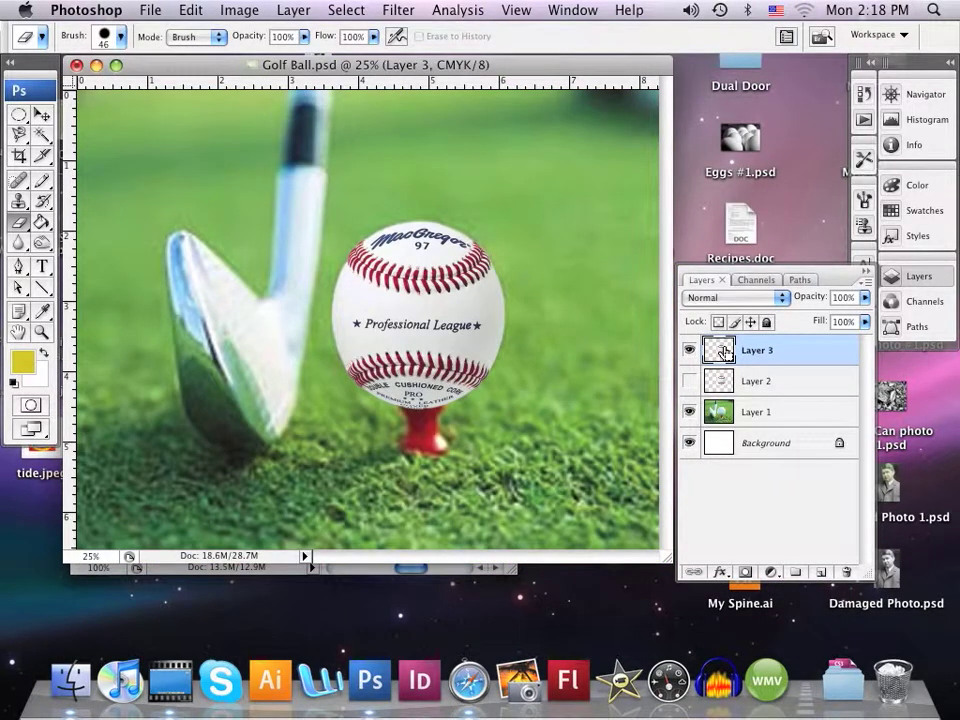
key(super+minus)
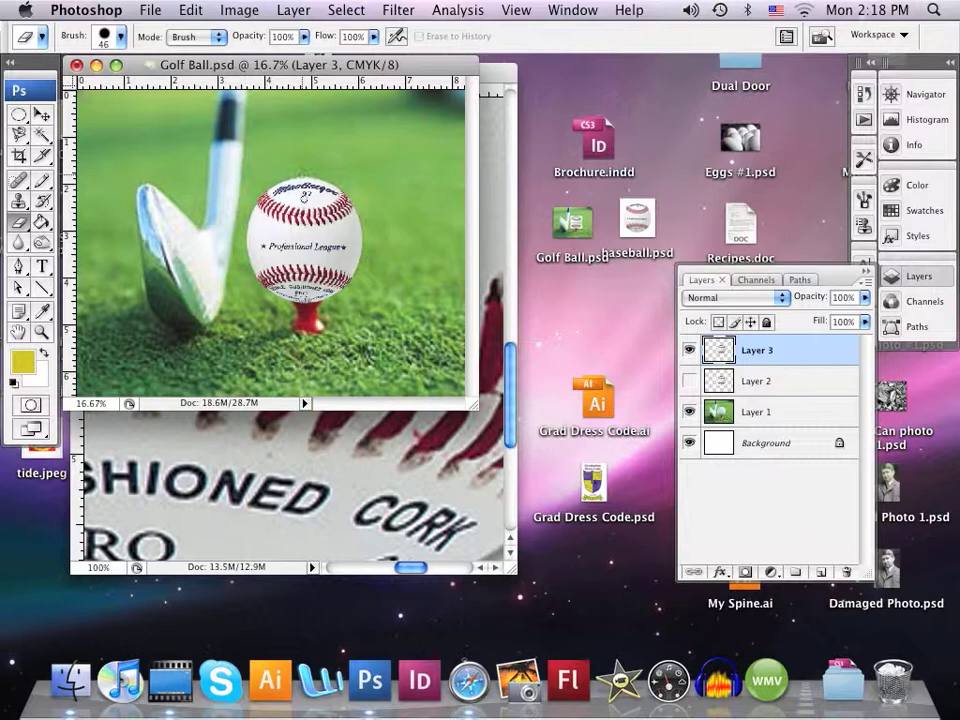
click(183, 675)
click(144, 35)
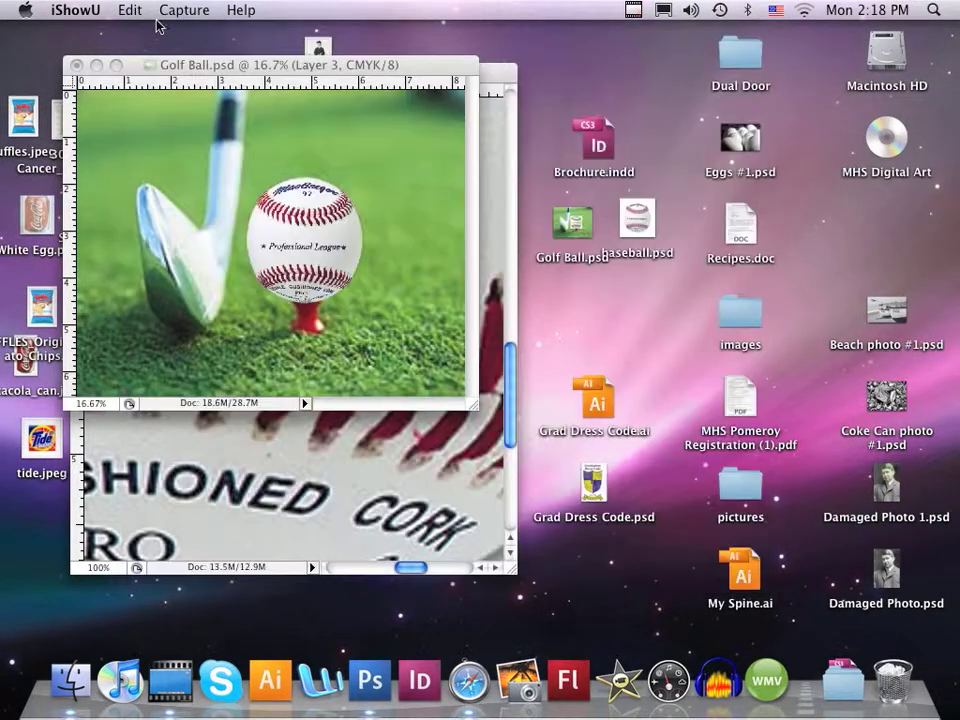